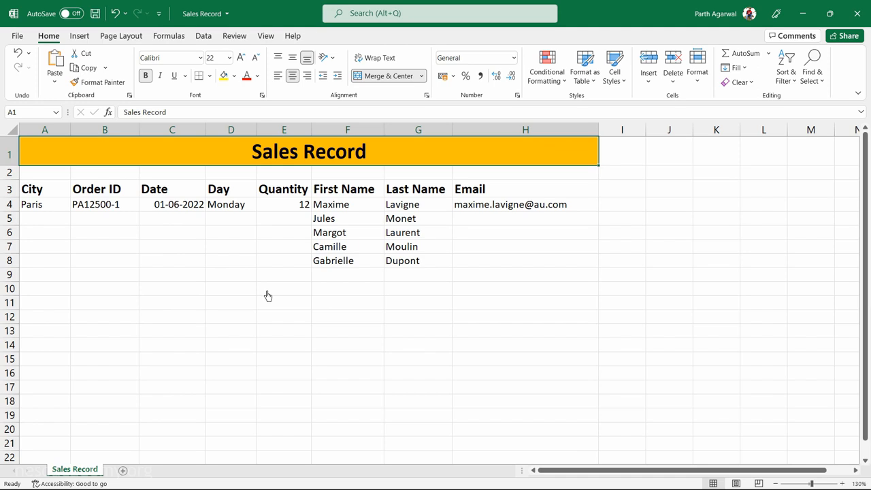
- Fill the City value Paris from A4 down through A20
click(43, 210)
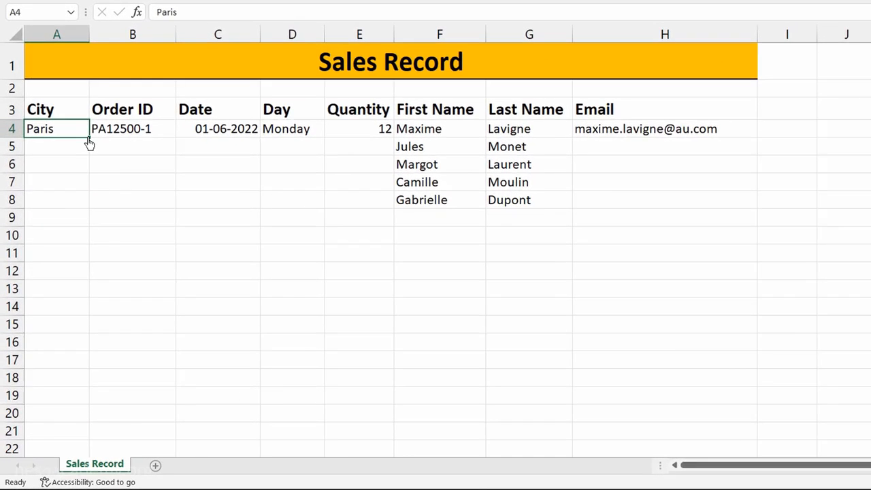
drag(89, 142, 78, 422)
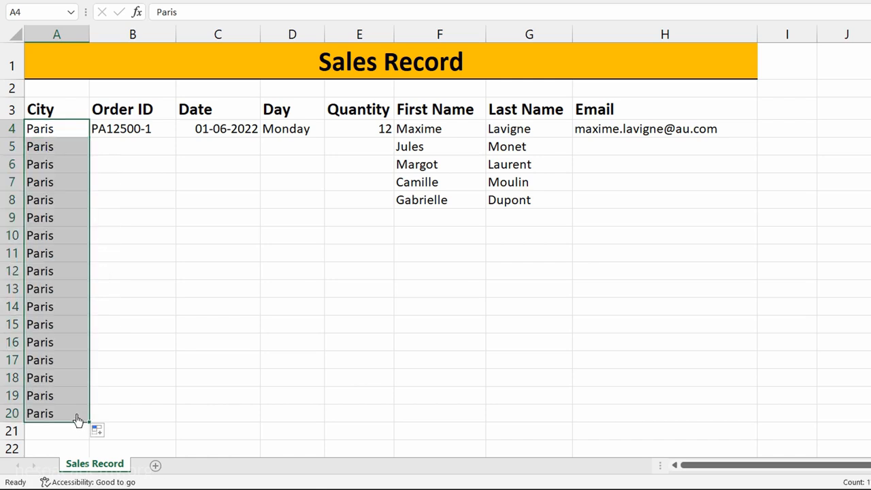
click(120, 414)
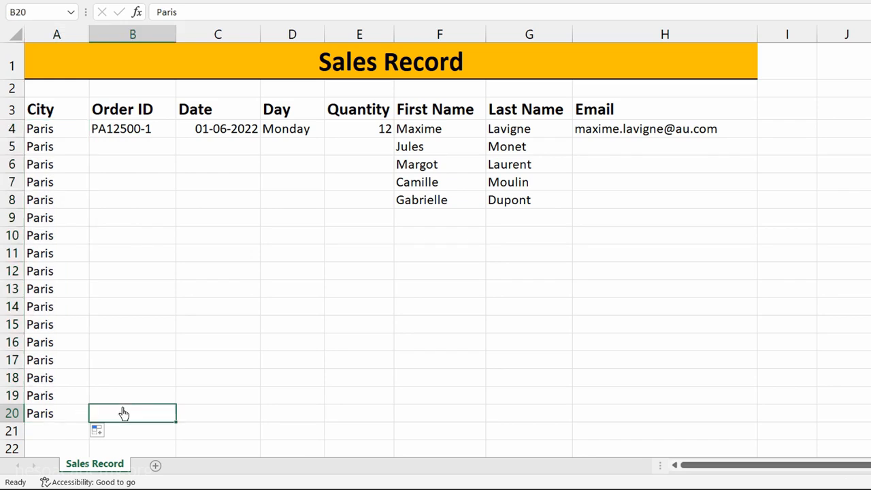
click(80, 414)
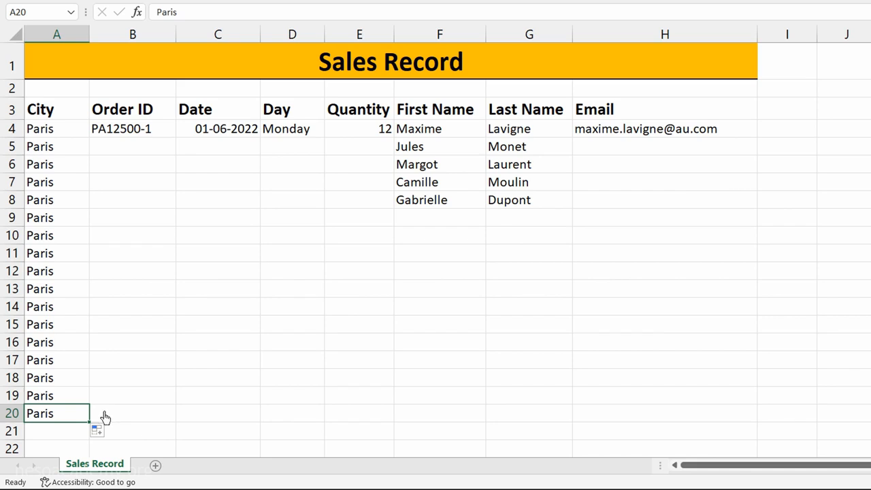
- Fill the Order ID series from B4 down through B20
click(165, 130)
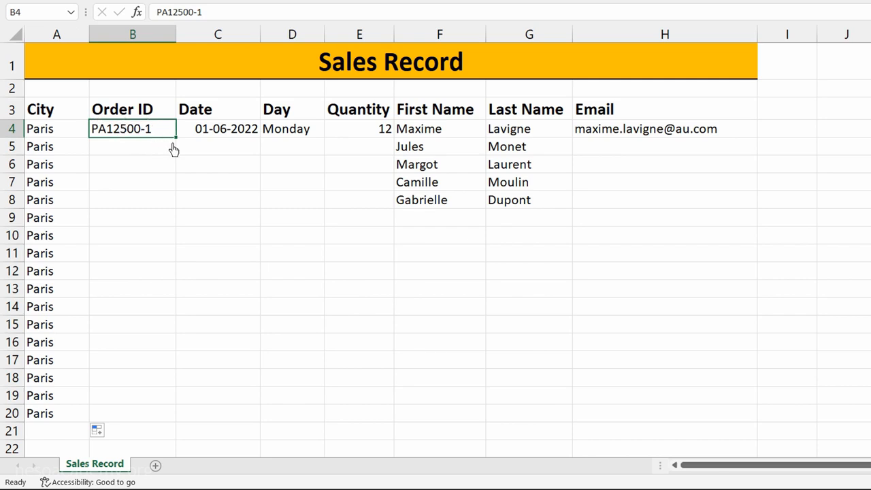
drag(175, 143, 169, 417)
click(188, 399)
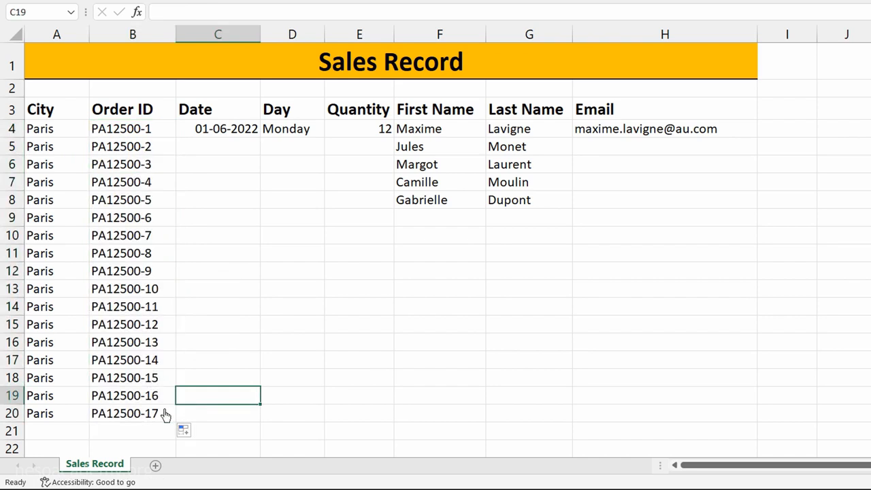
click(166, 412)
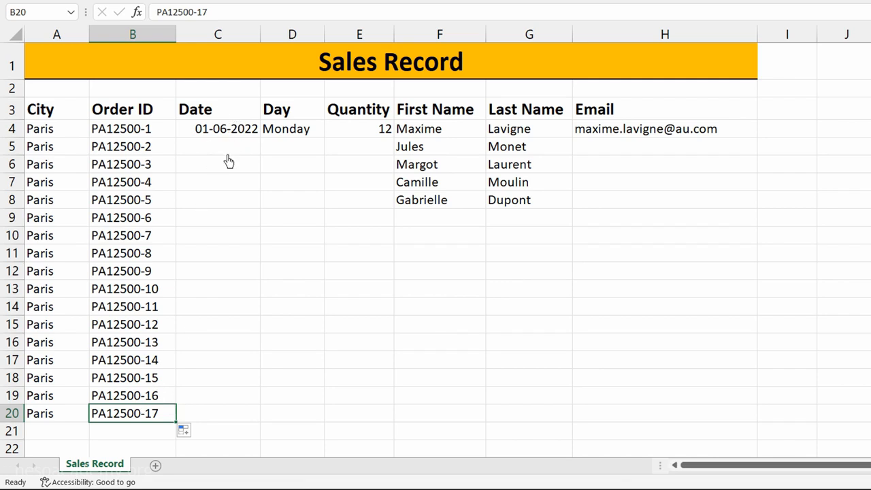
- Auto-fill the Date column from C4 down to row 20, the last row of the adjacent data
click(236, 131)
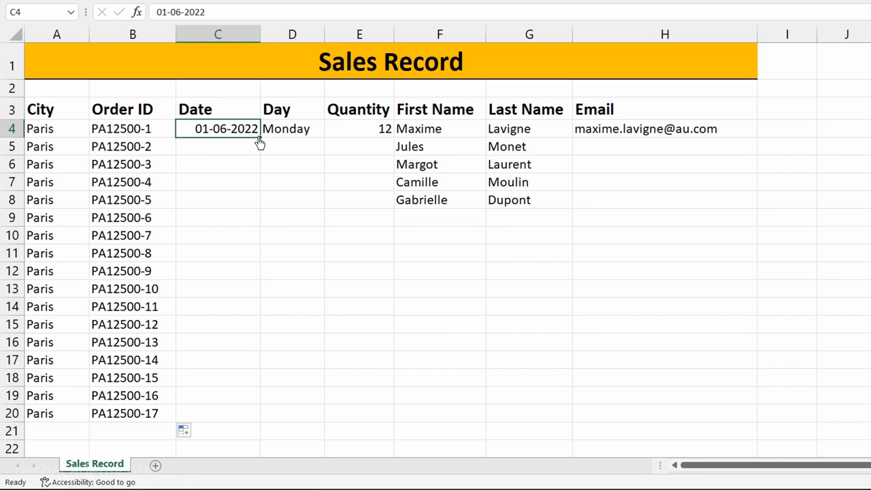
double_click(259, 139)
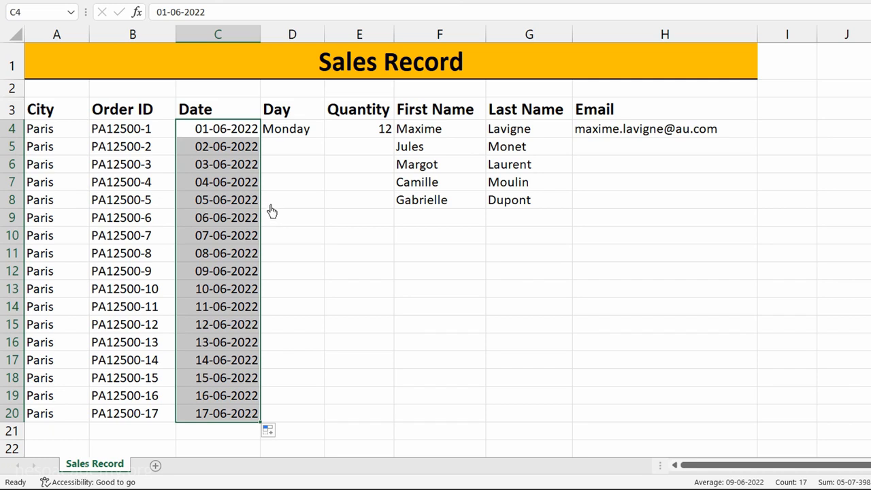
click(270, 257)
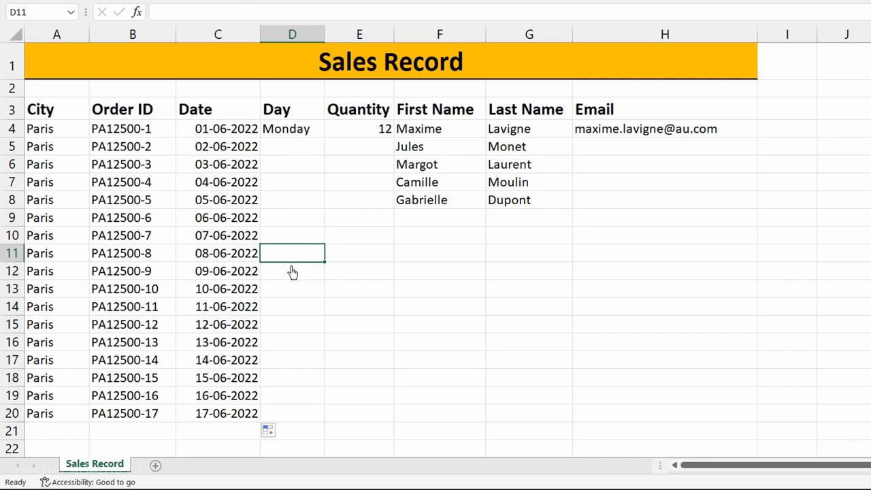
- Auto-fill the Day column from Monday in D4 down to row 20
click(308, 134)
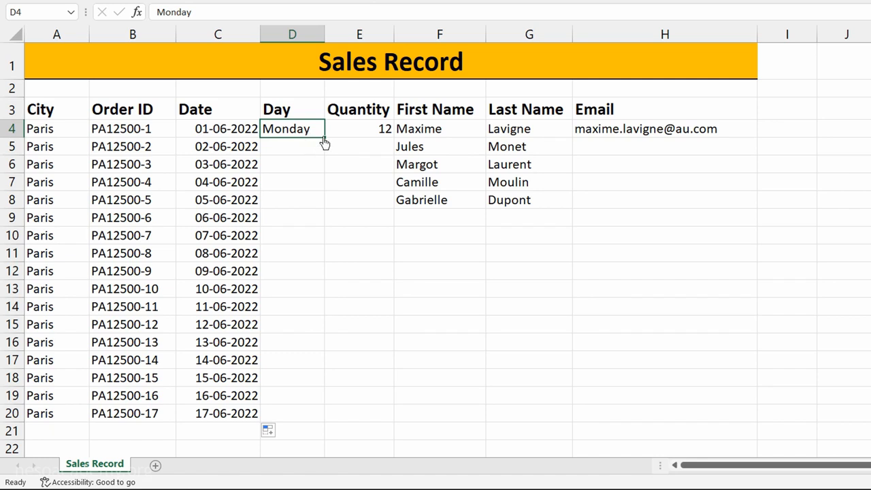
double_click(324, 139)
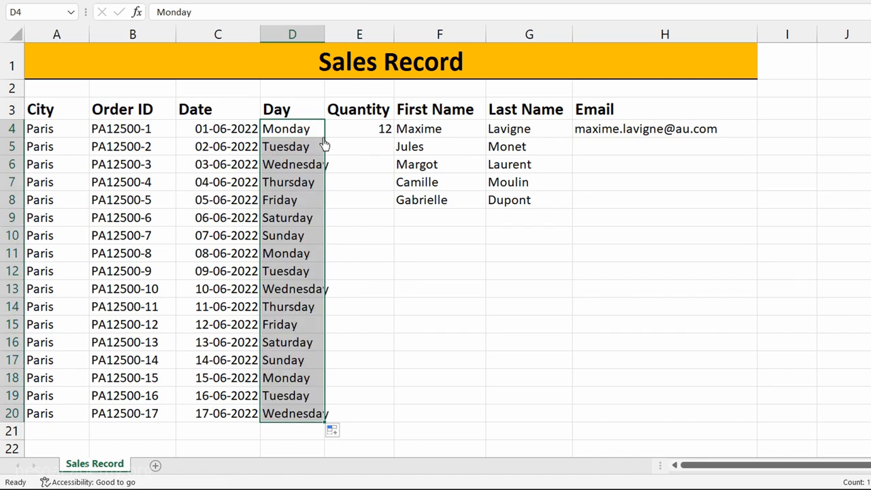
click(347, 272)
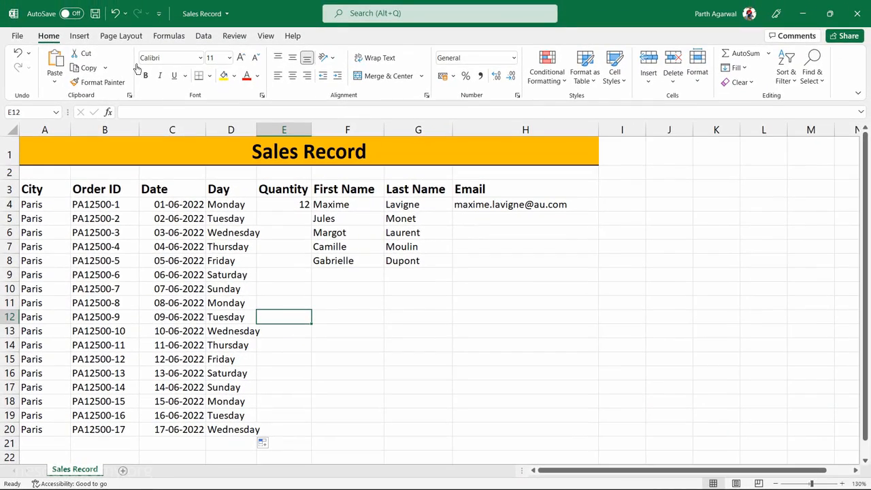
- Undo the last three fills in the Order ID, Date and Day columns
click(116, 15)
click(116, 15)
click(116, 16)
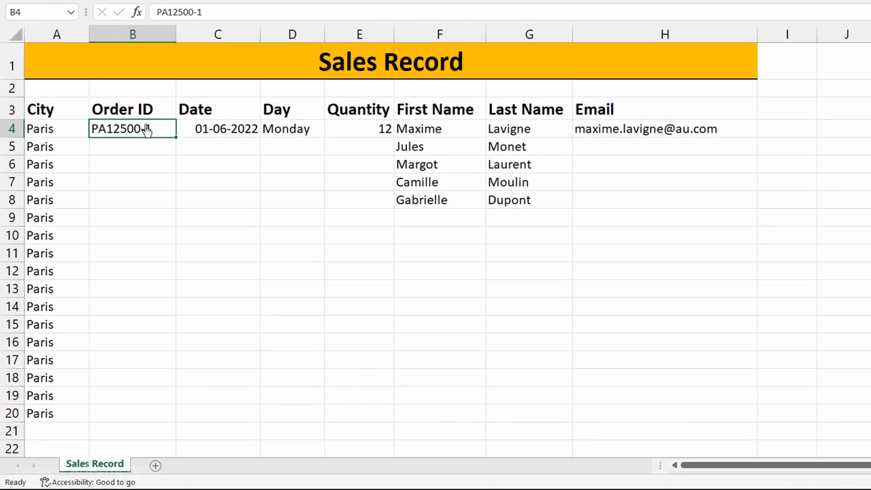
- Auto-fill the Order ID, Date and Day columns together from B4:D4 down to row 20
drag(152, 136, 299, 133)
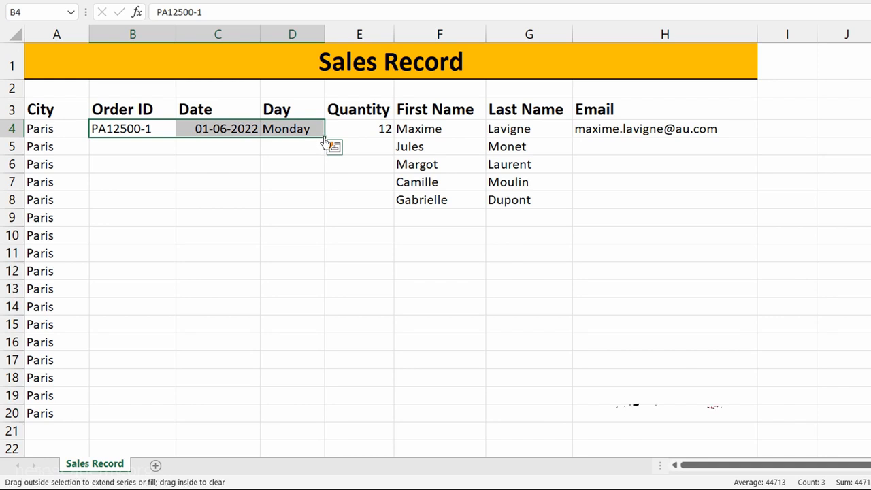
double_click(324, 143)
click(359, 200)
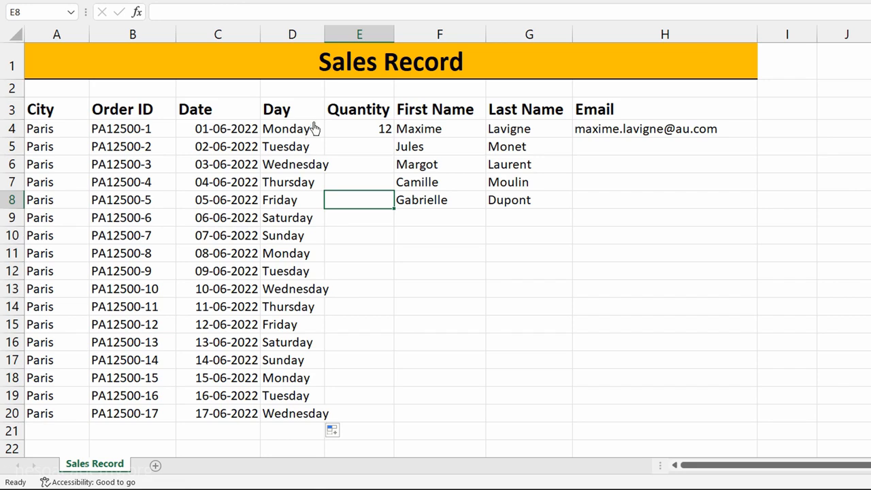
- Auto-fill the Quantity column from E4 down to row 20 and switch the fill option to Fill Series
click(375, 134)
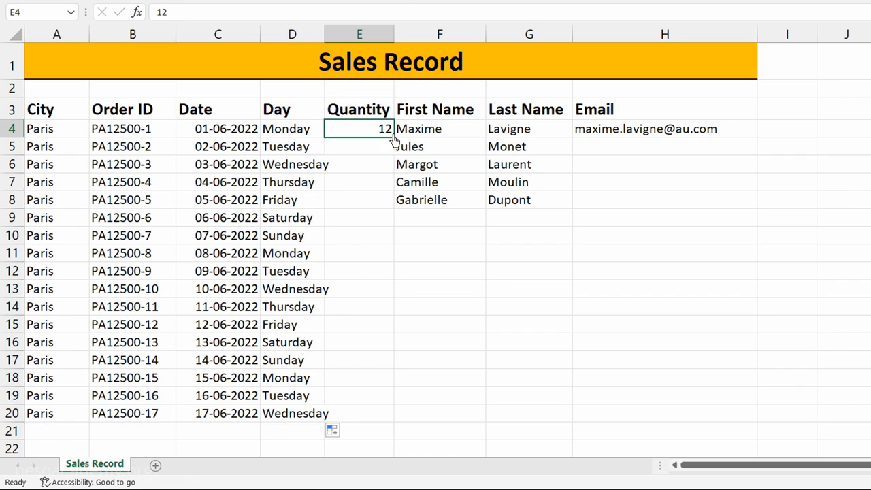
double_click(393, 138)
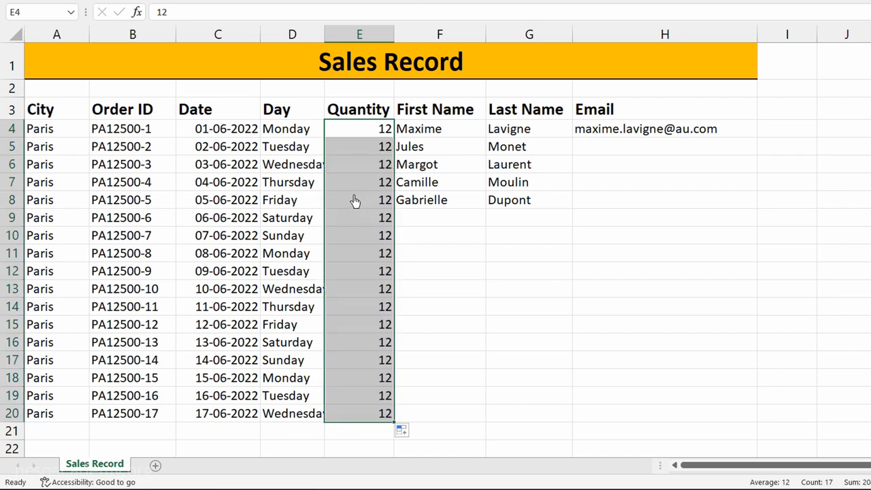
click(353, 327)
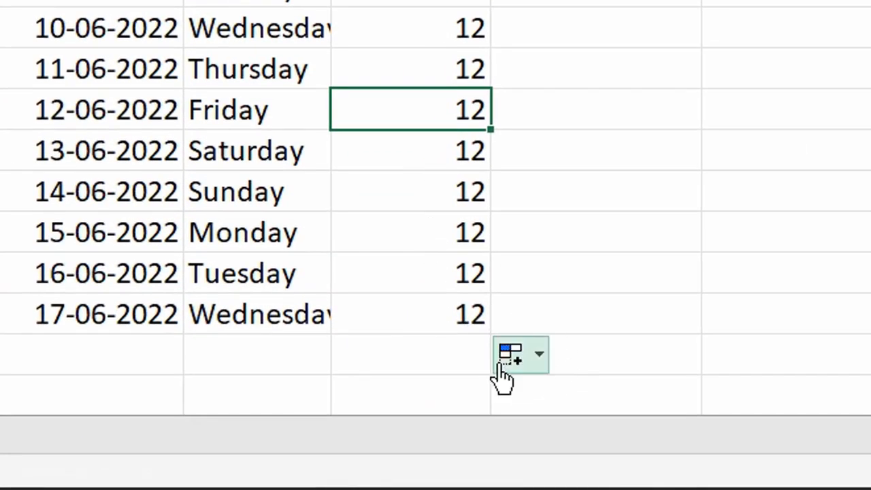
click(543, 364)
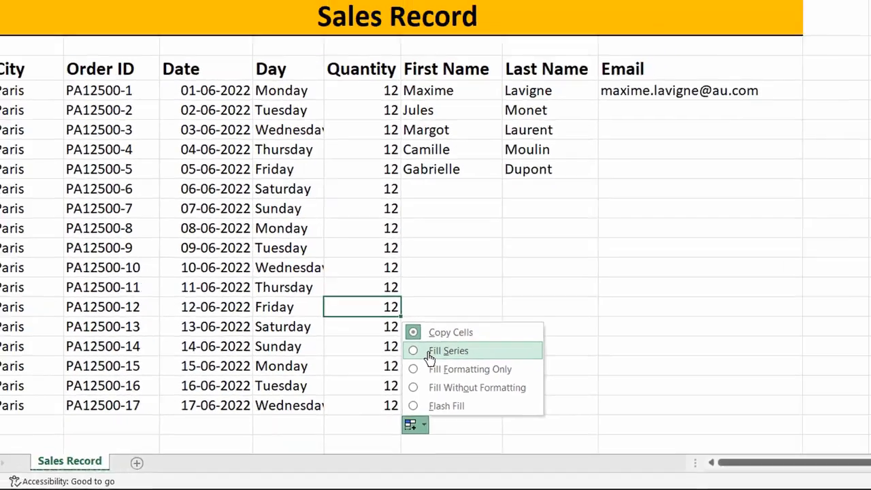
click(512, 235)
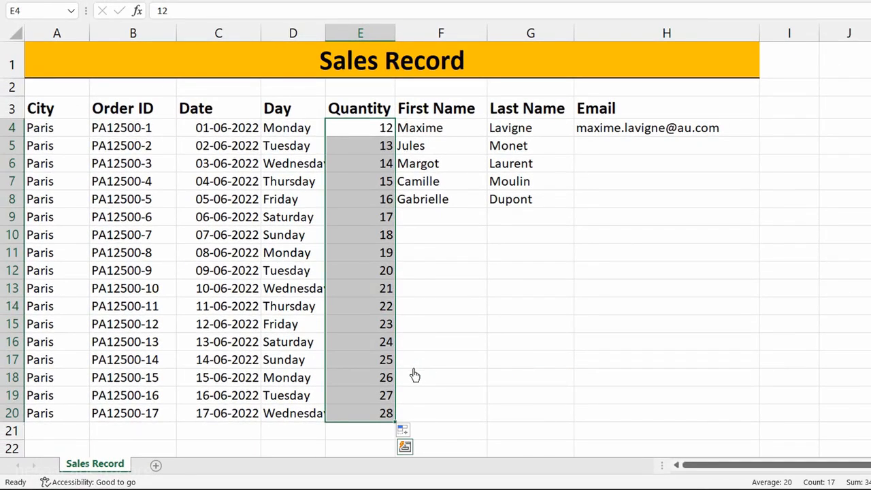
click(413, 381)
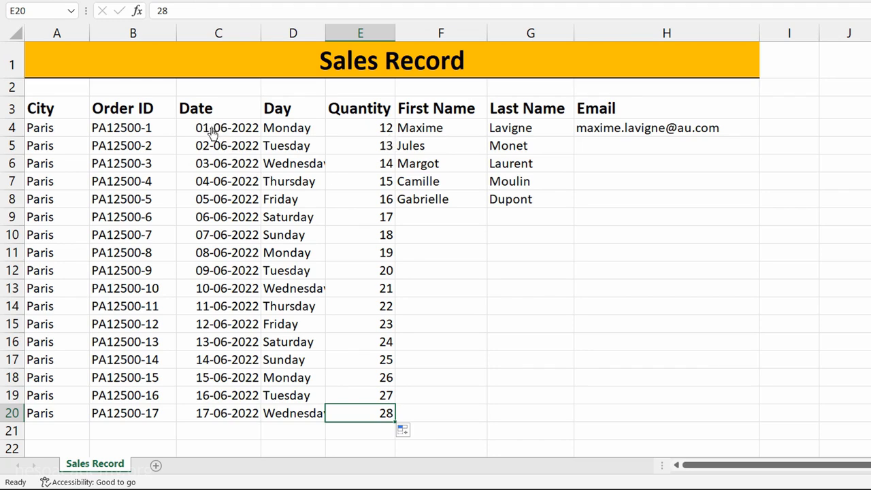
- Refill the Date column from C4 down to C20 and switch the fill option to Copy Cells
click(238, 135)
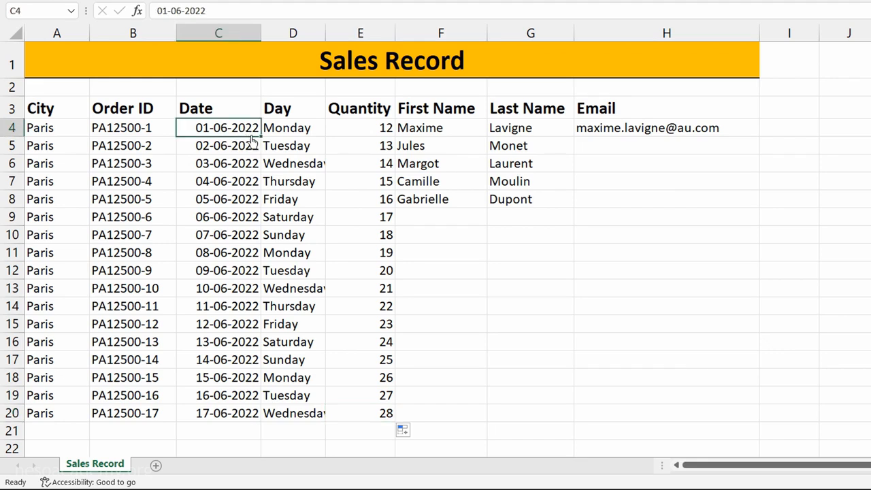
drag(261, 137, 266, 423)
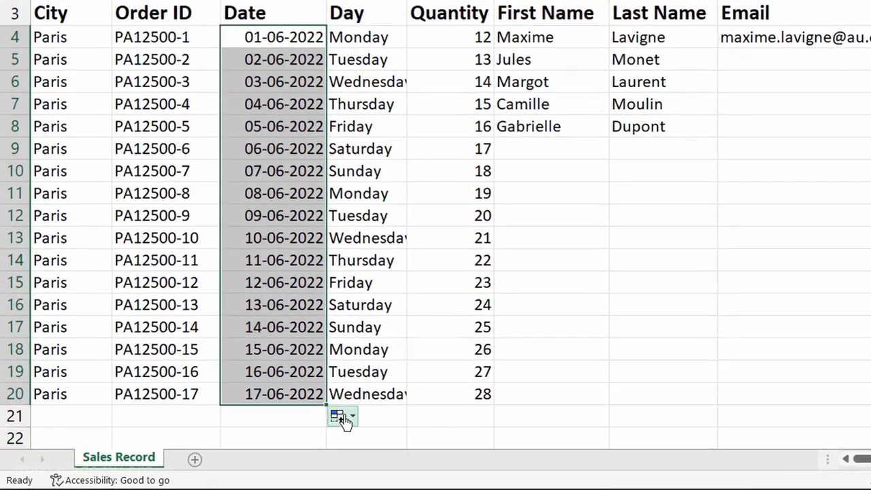
click(344, 419)
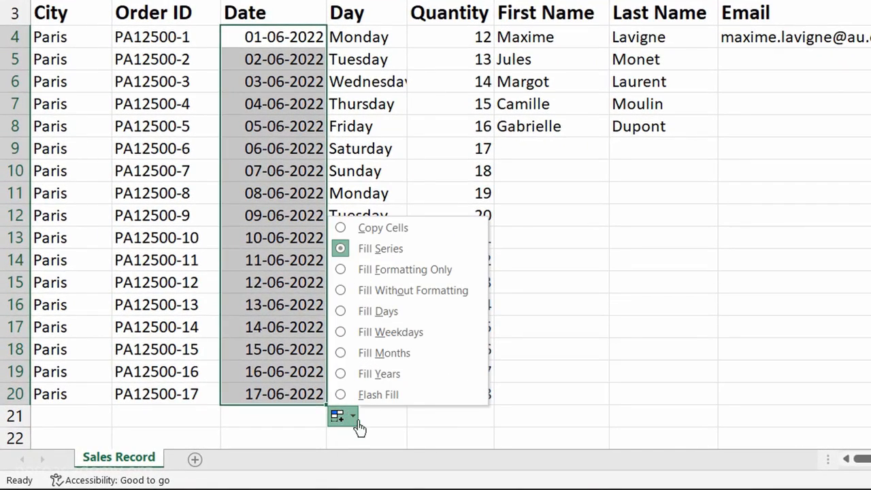
click(380, 234)
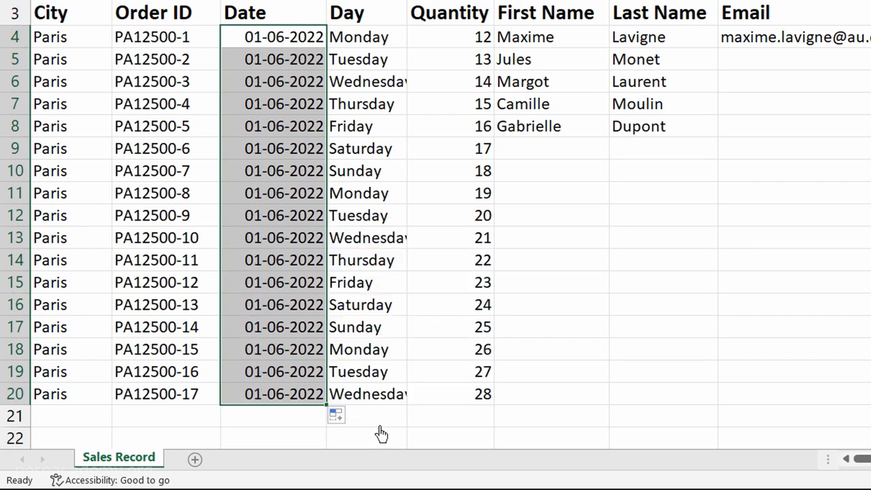
click(354, 417)
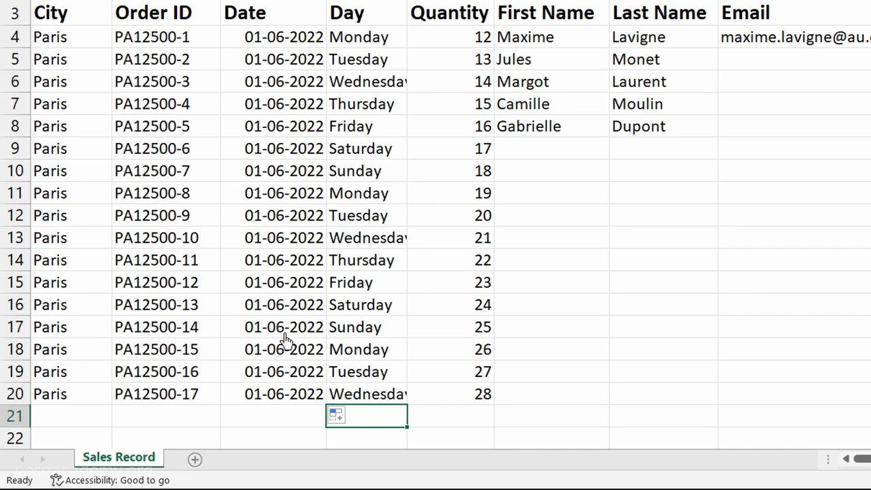
click(344, 416)
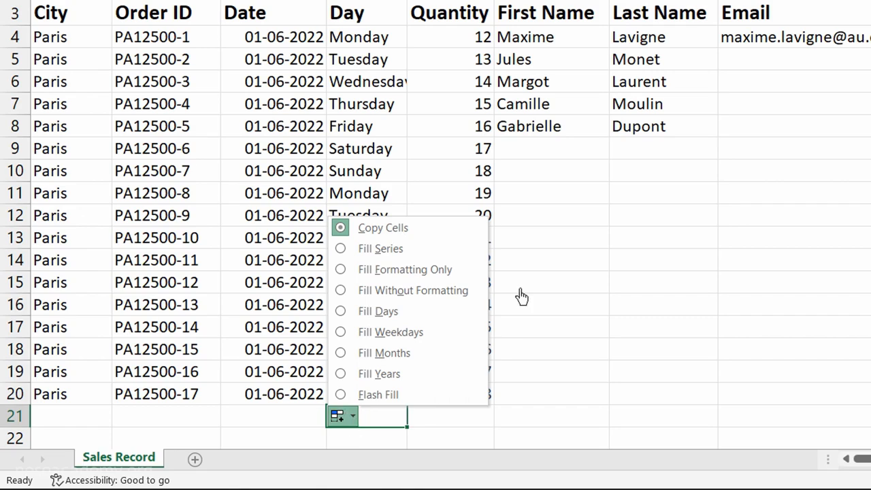
click(555, 132)
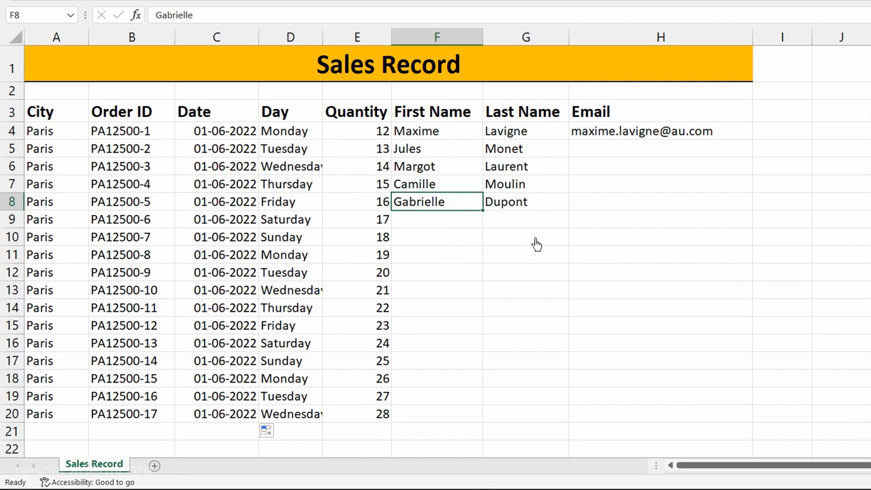
- Auto-fill the First Name and Last Name columns from F4:G8 down to row 20
drag(443, 135, 518, 206)
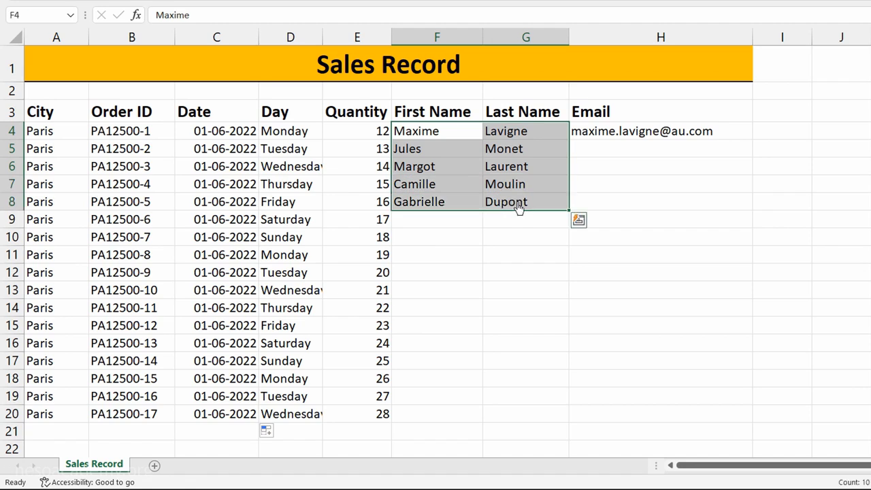
double_click(569, 216)
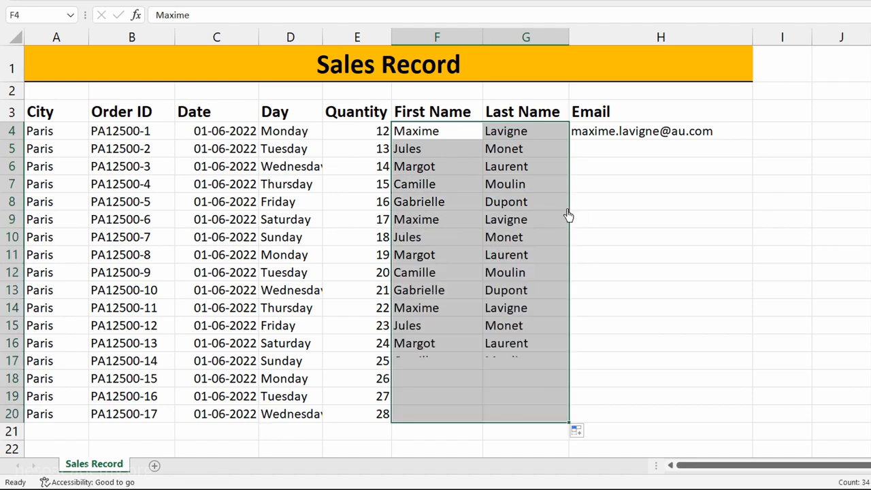
click(546, 272)
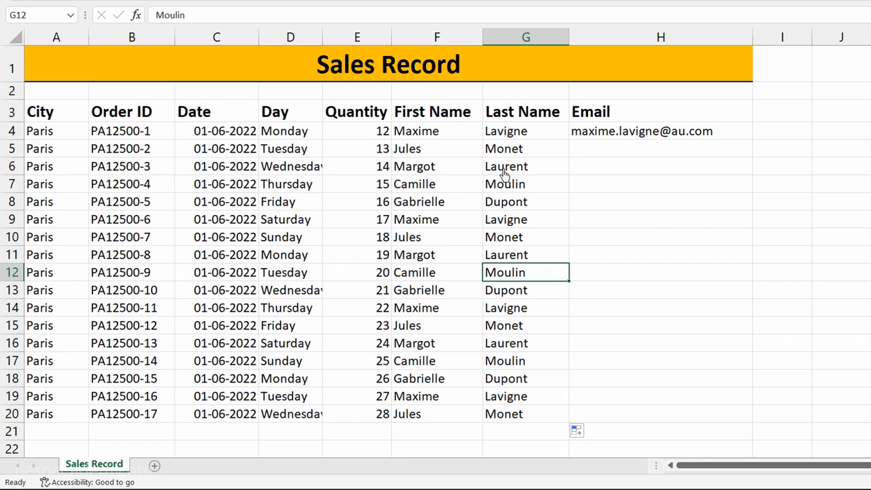
- Auto-fill the Email column from H4 down to row 20 and switch the fill option to Flash Fill
click(712, 137)
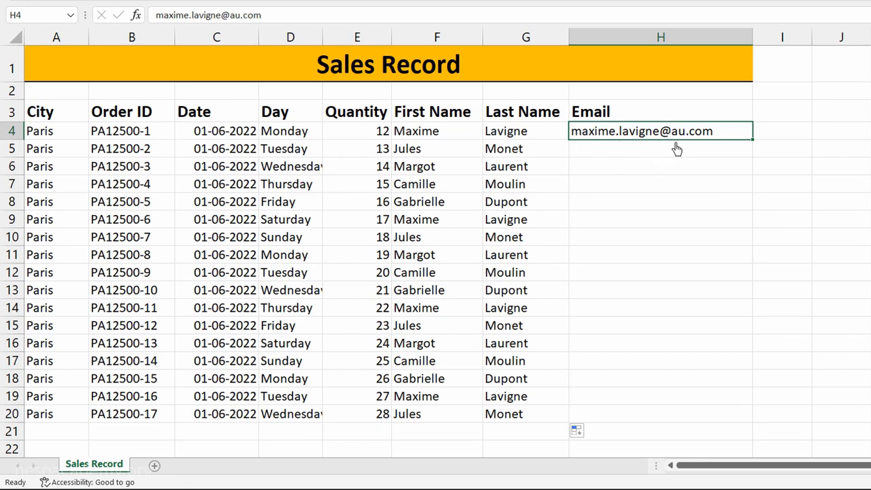
double_click(753, 141)
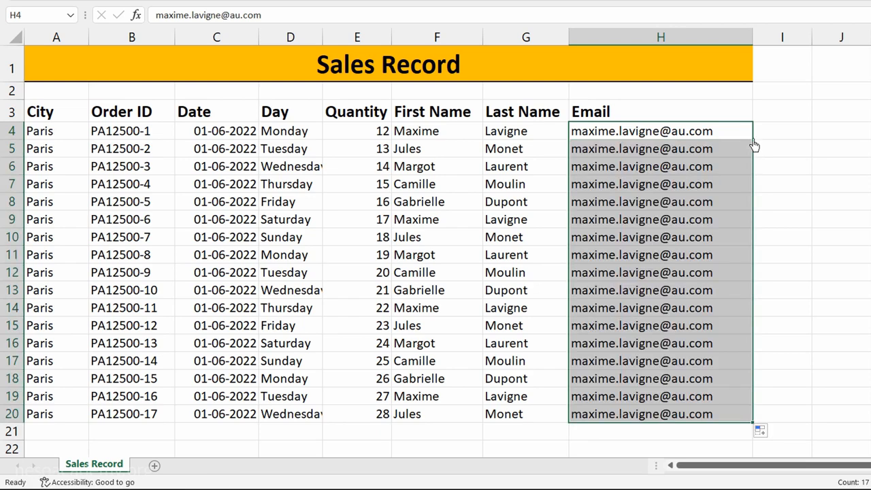
click(770, 315)
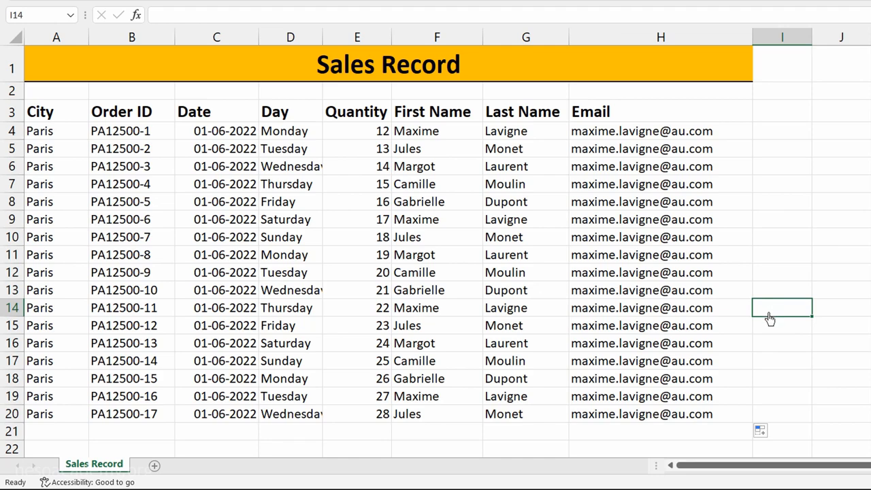
click(760, 431)
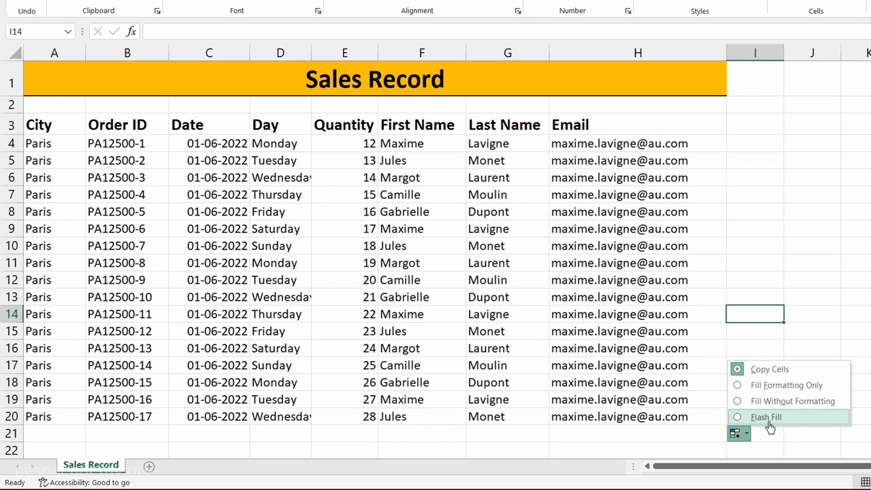
click(771, 419)
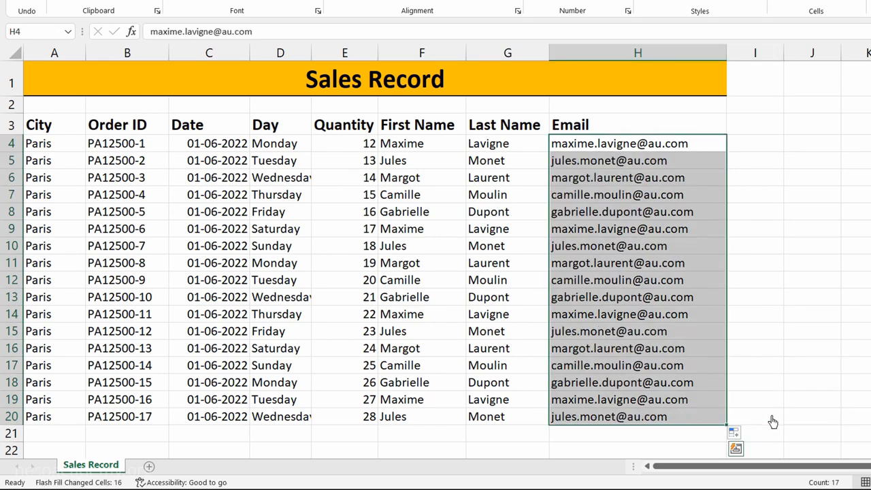
click(743, 420)
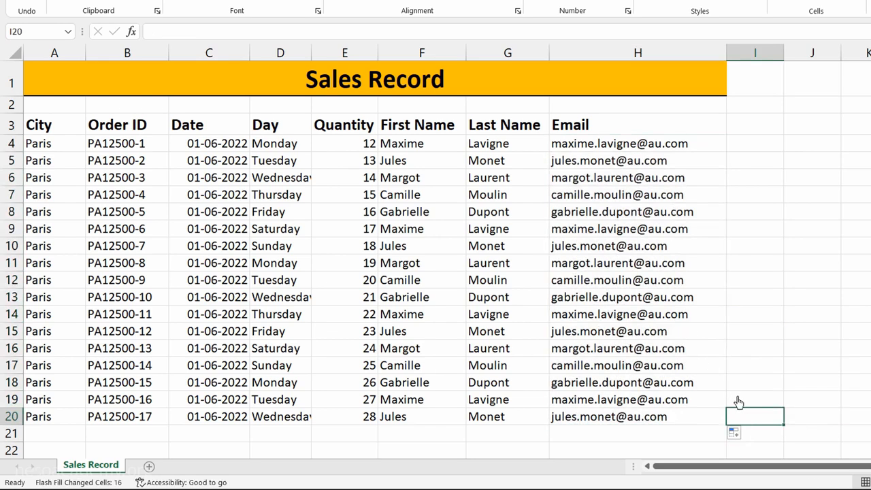